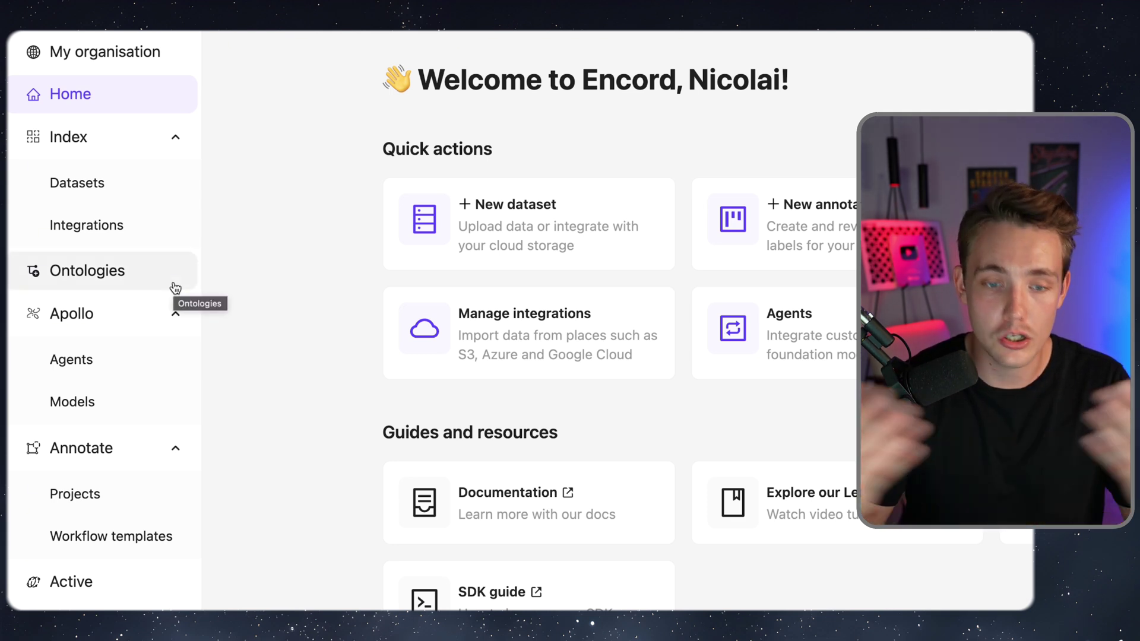
- Start annotating night-race.mp4 from the Queue tab of the only annotation project
{"action": "left_click", "coordinate": [117, 503]}
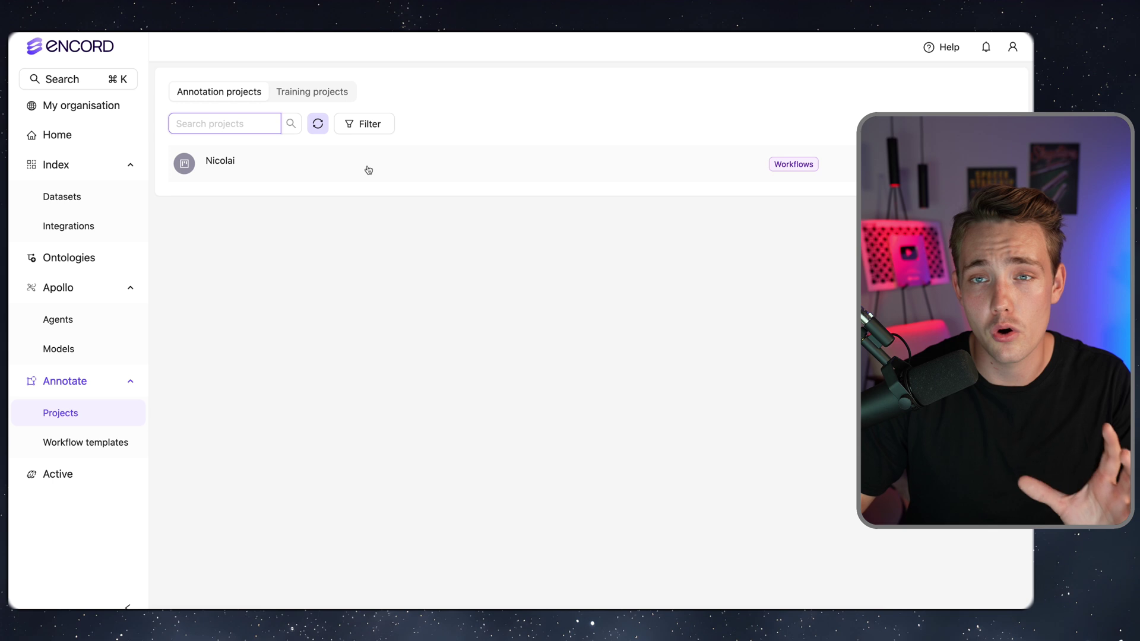
{"action": "left_click", "coordinate": [368, 169]}
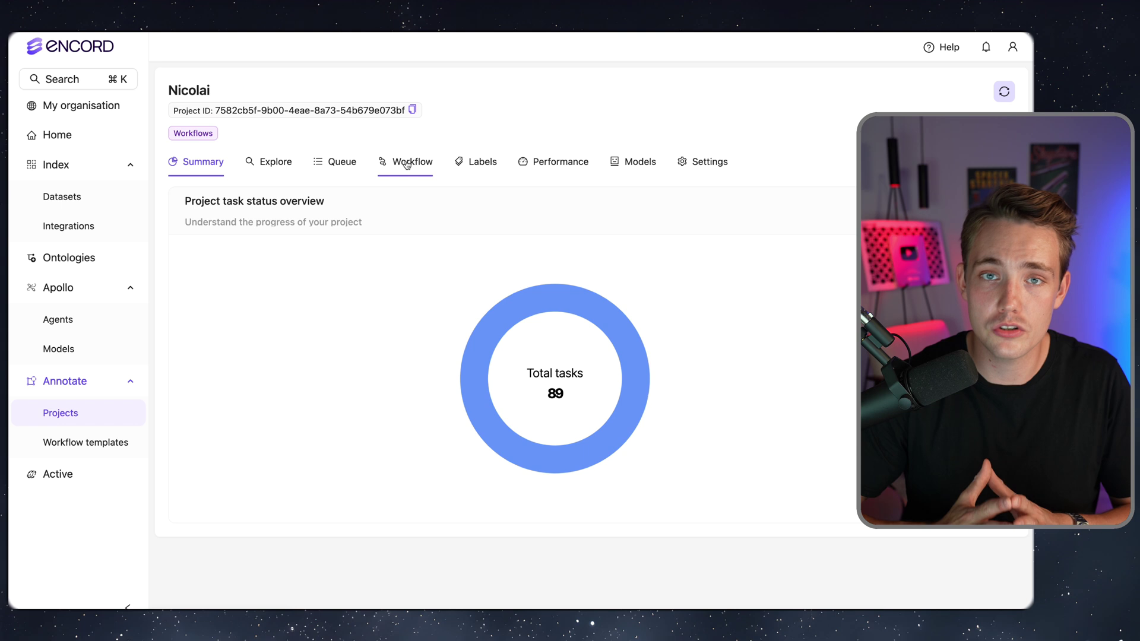
{"action": "left_click", "coordinate": [346, 164]}
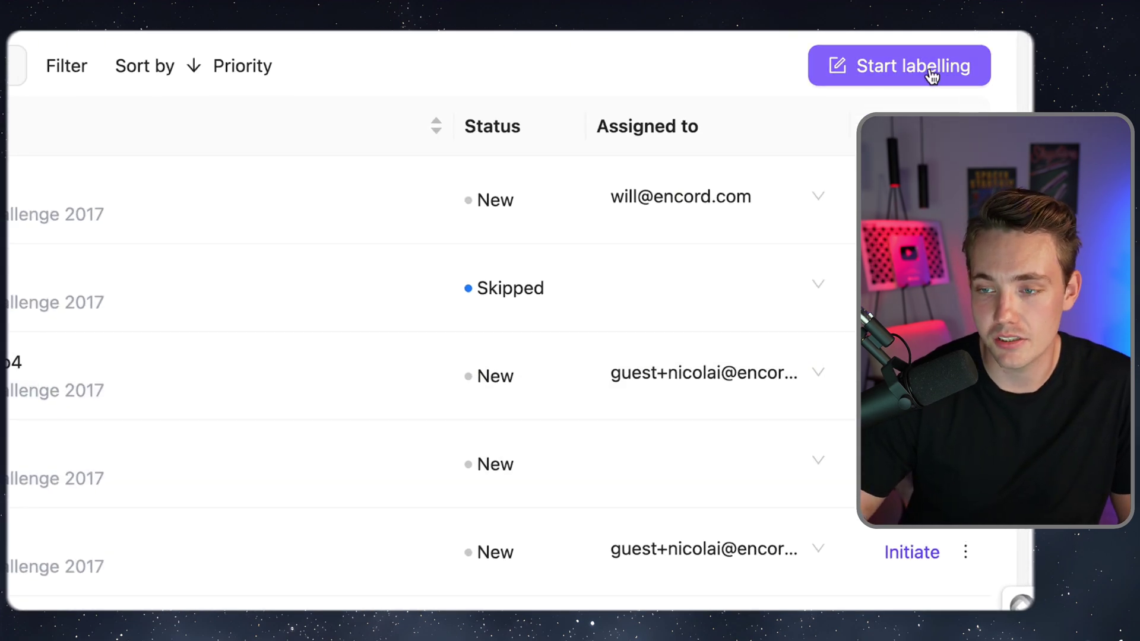
{"action": "scroll", "coordinate": [908, 534], "scroll_direction": "down", "scroll_amount": 4}
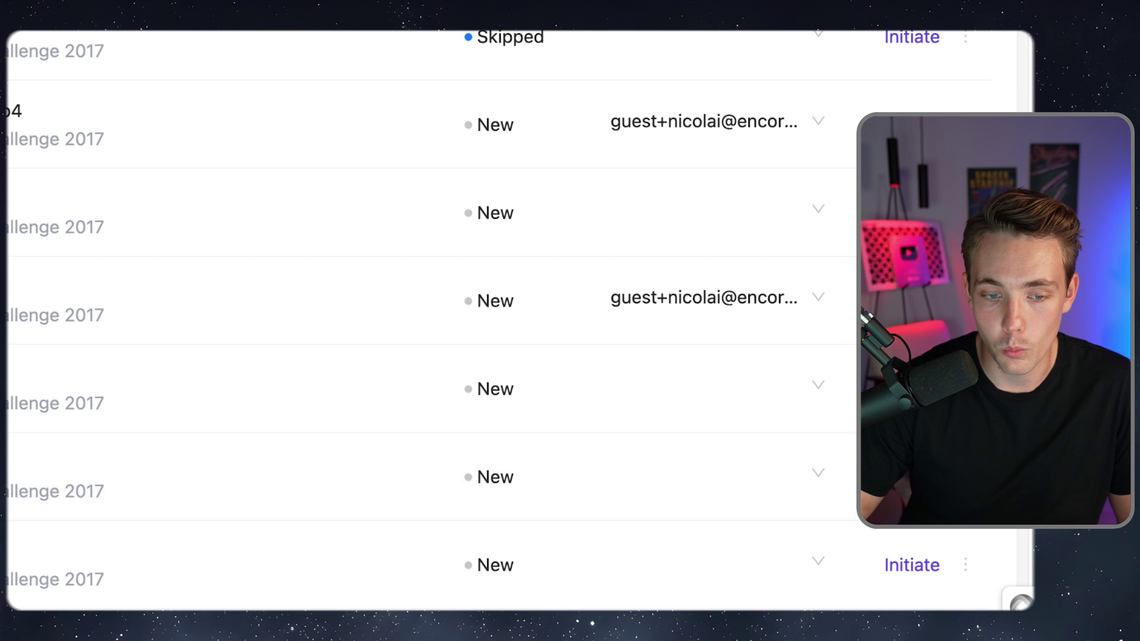
{"action": "scroll", "coordinate": [908, 423], "scroll_direction": "up", "scroll_amount": 1}
{"action": "scroll", "coordinate": [908, 423], "scroll_direction": "up", "scroll_amount": 1}
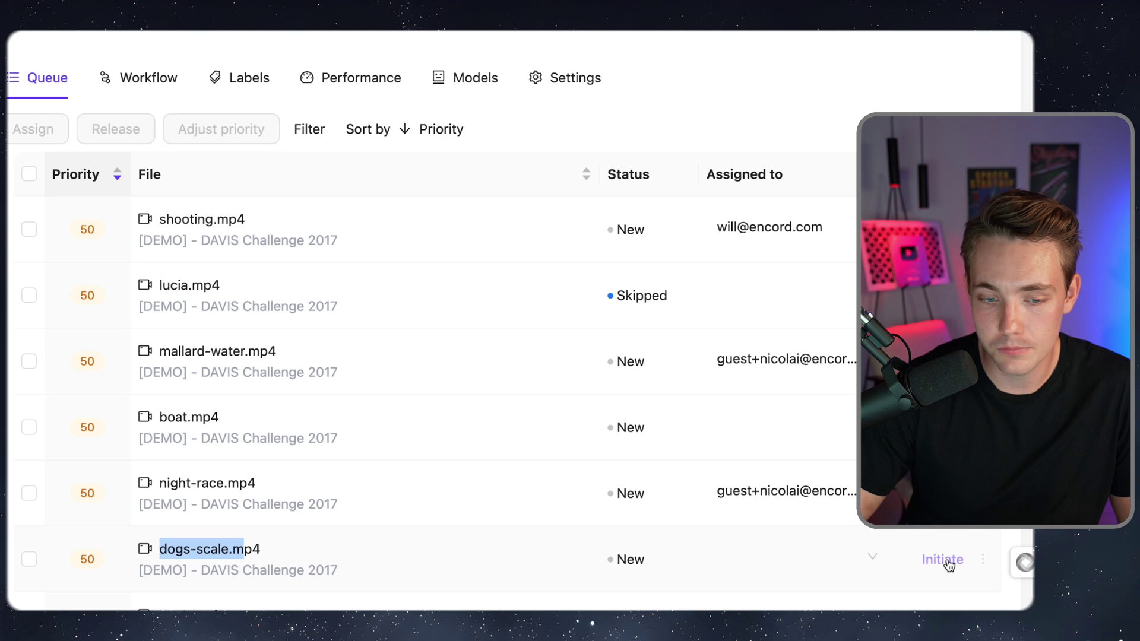
{"action": "left_click", "coordinate": [942, 494]}
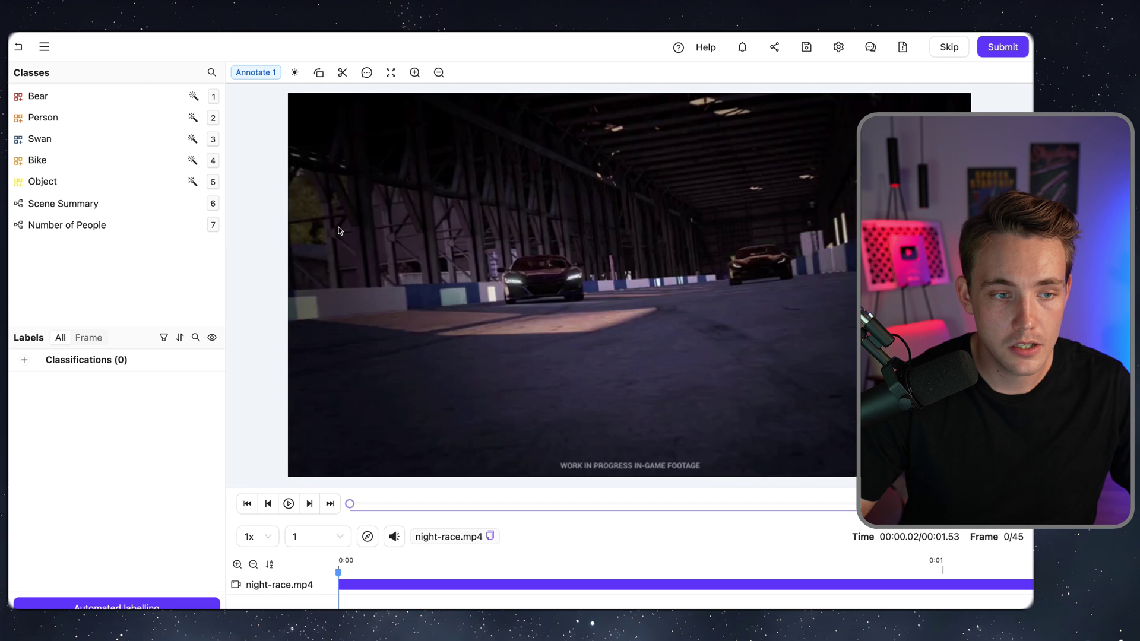
- Segment the front race car with SAM 2 under the Object class and save it as Object 0
{"action": "left_click", "coordinate": [72, 187]}
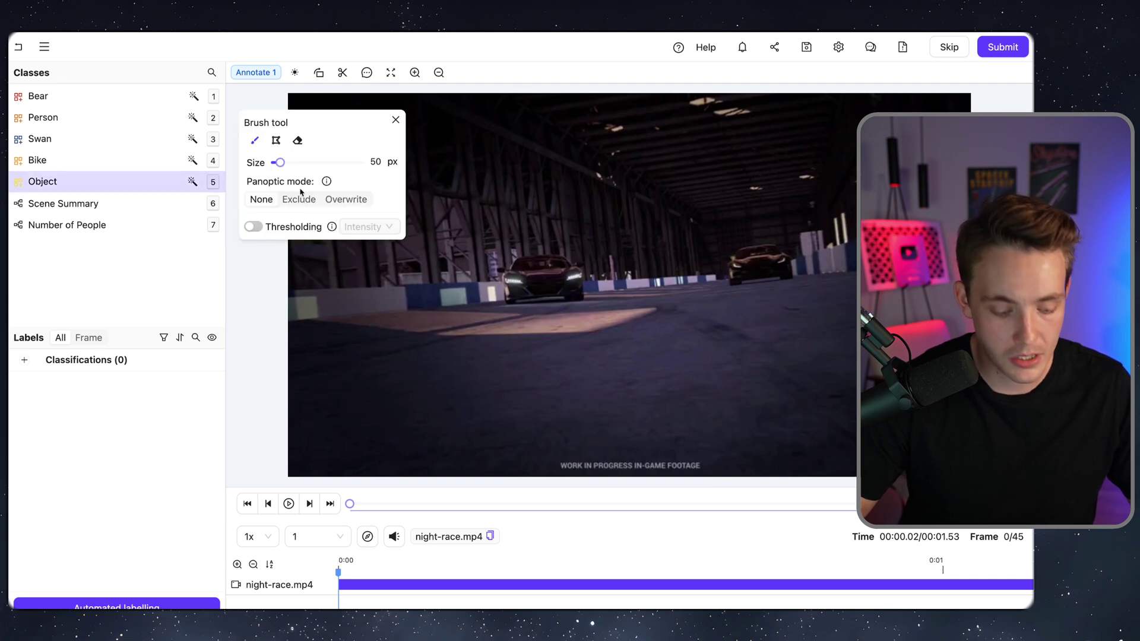
{"action": "key", "text": "shift+a"}
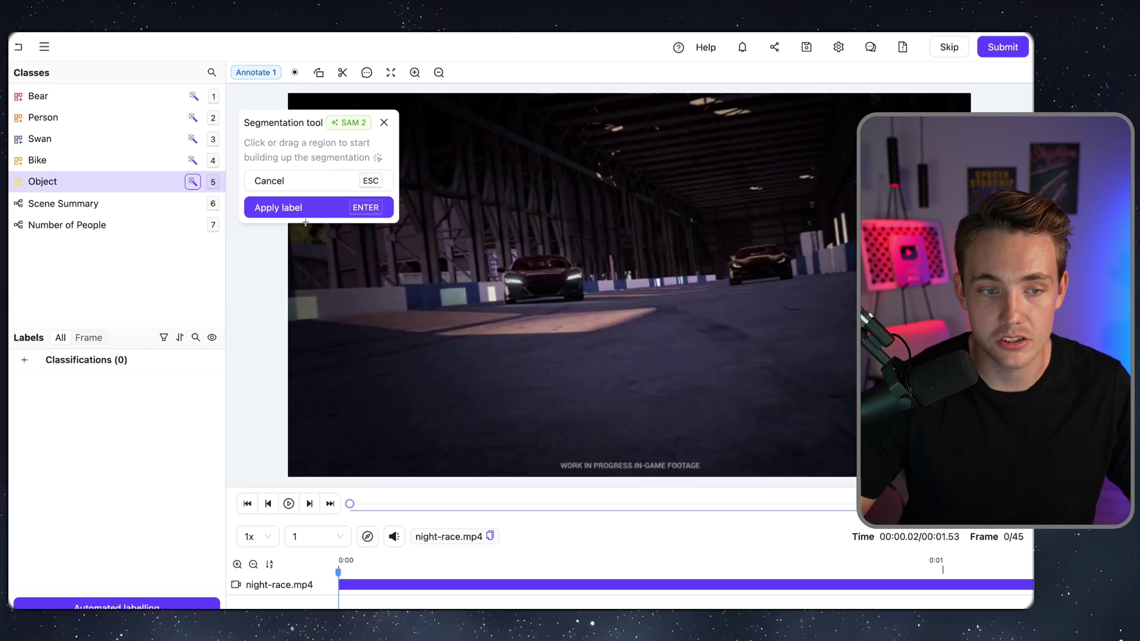
{"action": "left_click", "coordinate": [543, 278]}
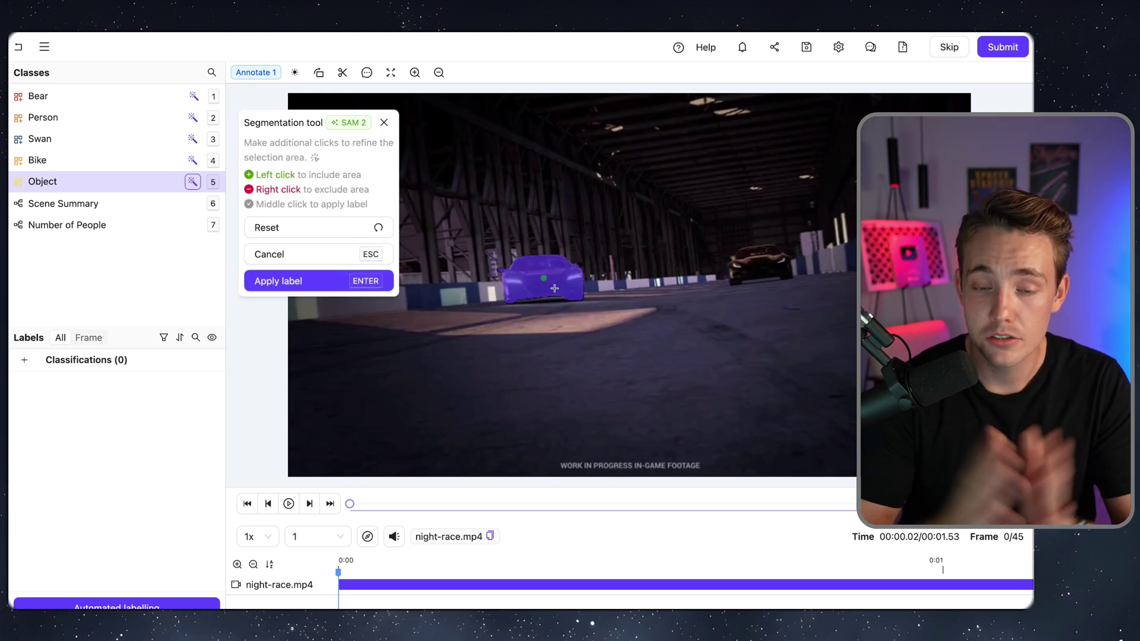
{"action": "left_click", "coordinate": [317, 281]}
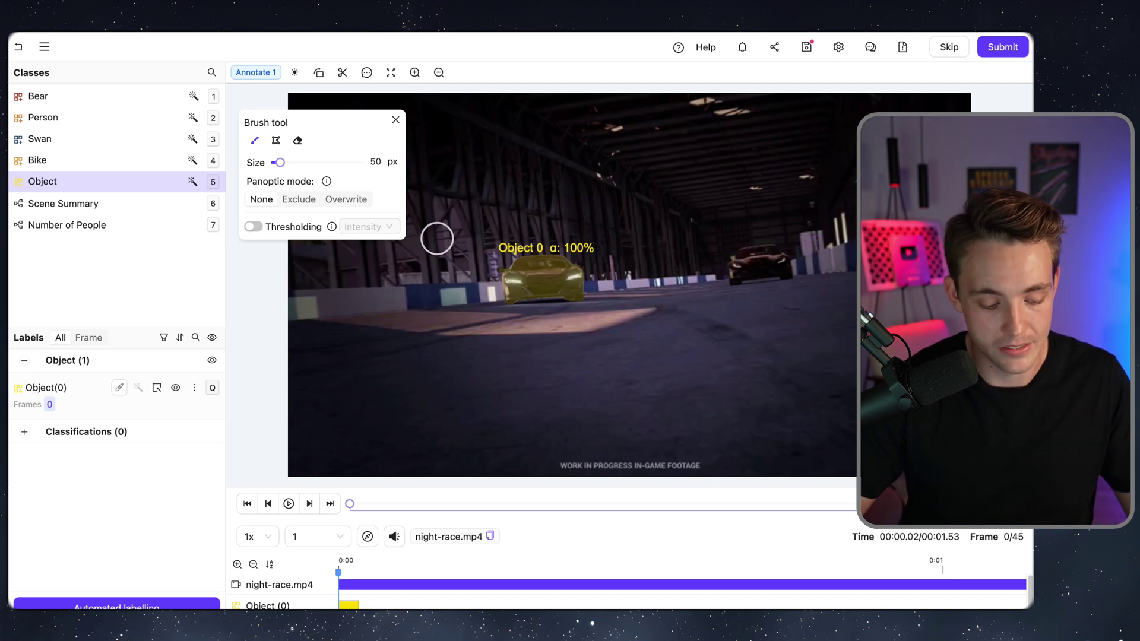
- Box the rear race car with SAM 2, exclude two stray areas, and save it as Object 1
{"action": "key", "text": "shift+a"}
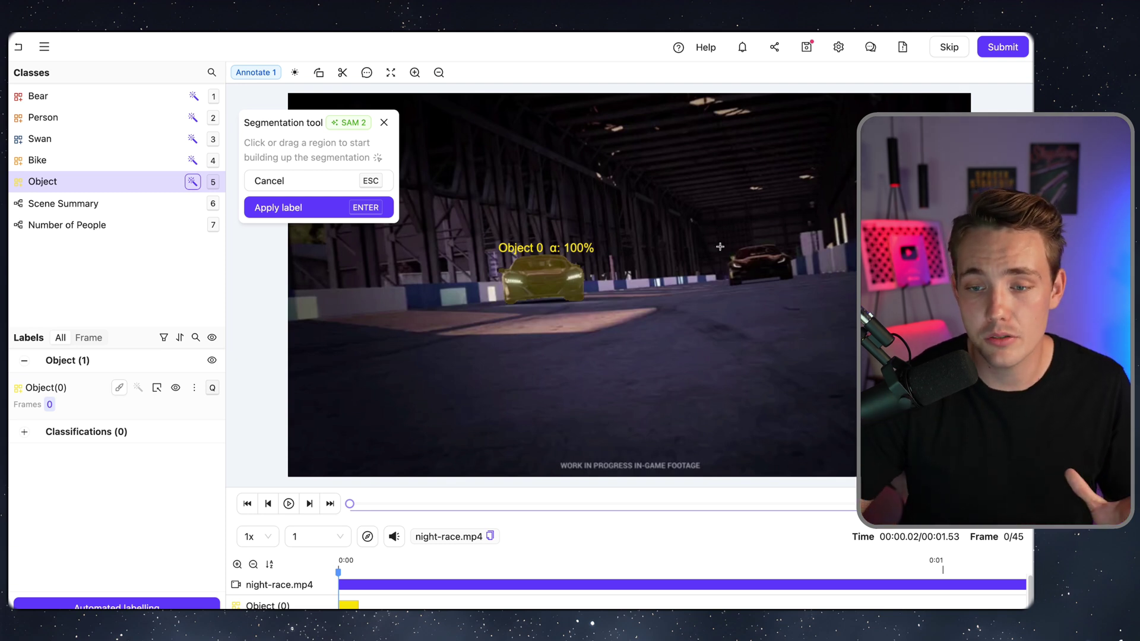
{"action": "left_click_drag", "start_coordinate": [715, 230], "coordinate": [806, 292]}
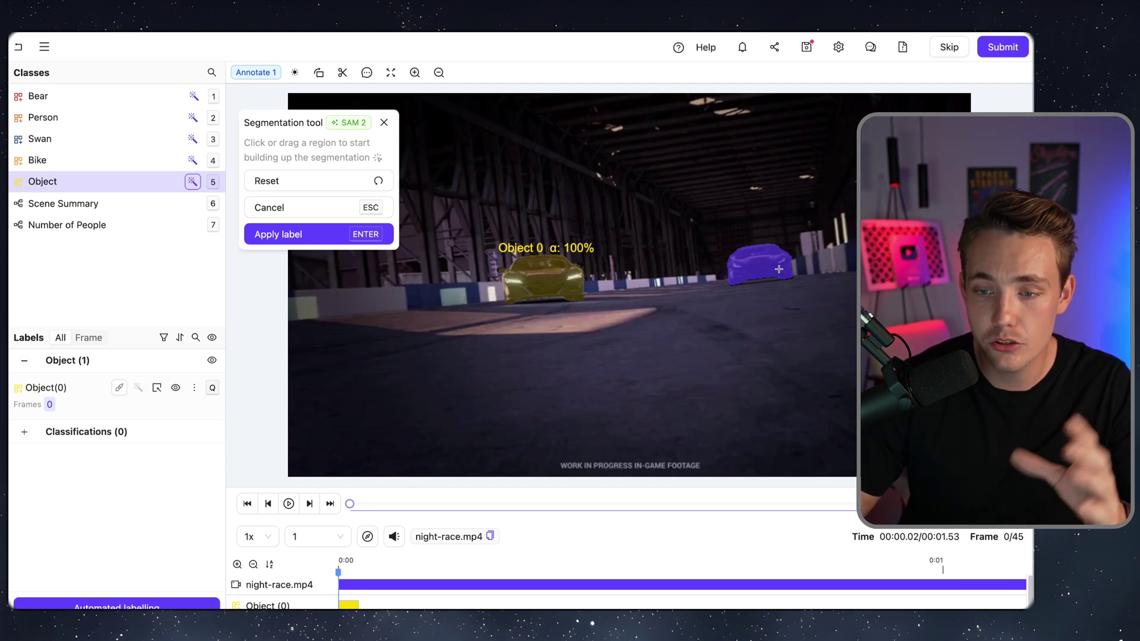
{"action": "left_click", "coordinate": [577, 295]}
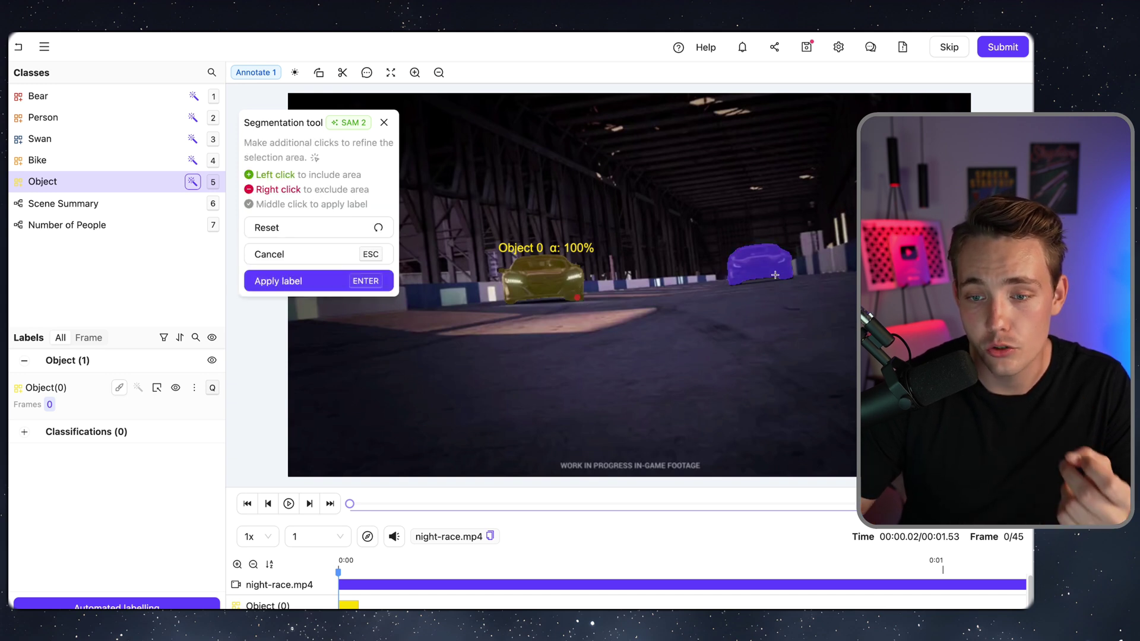
{"action": "left_click", "coordinate": [734, 279]}
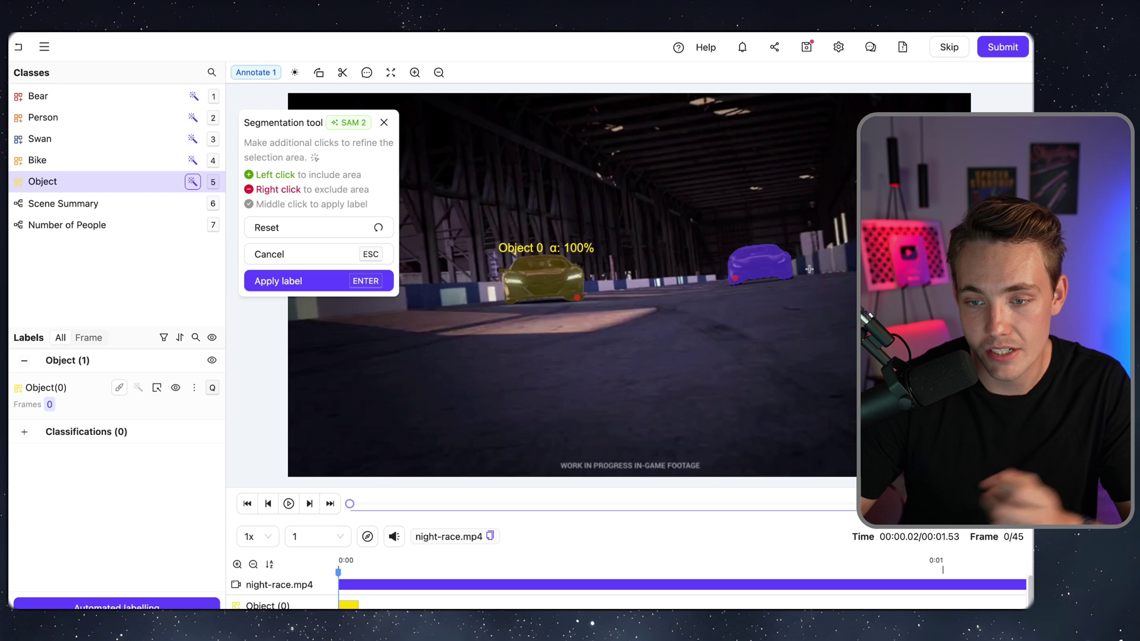
{"action": "left_click", "coordinate": [786, 273]}
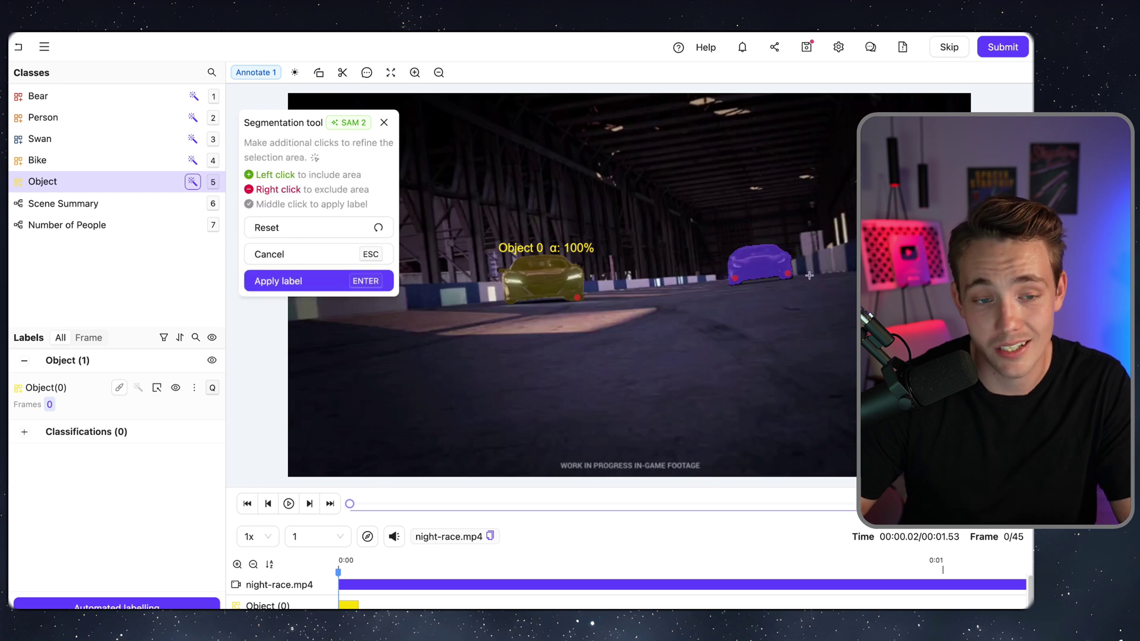
{"action": "key", "text": "Return"}
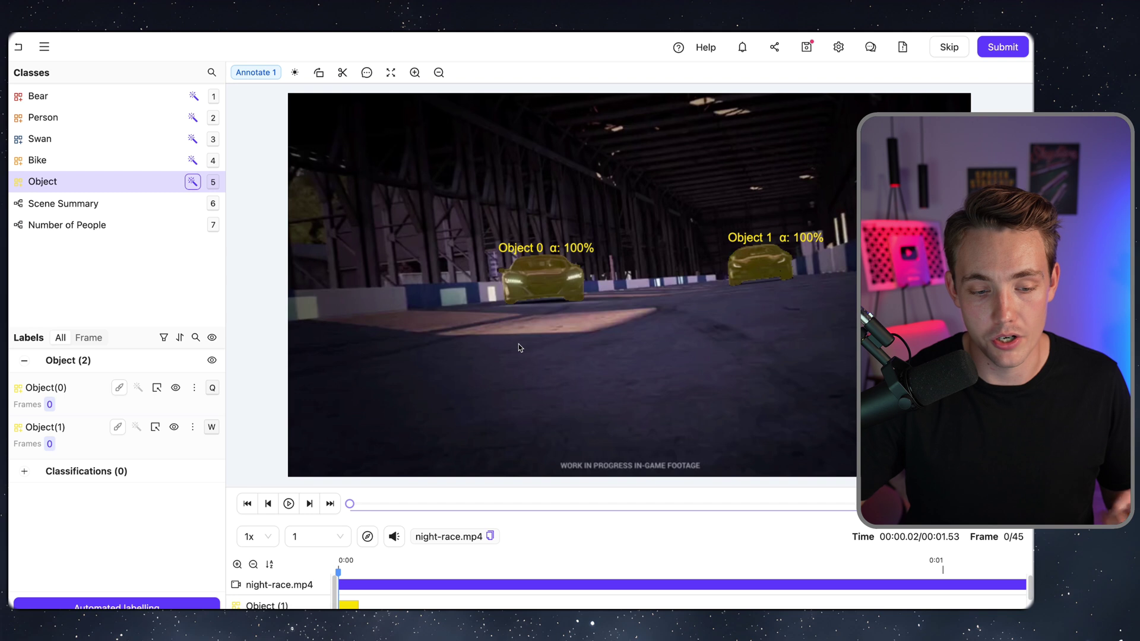
- Track the Object 1 mask through following frames, then check both car masks at frames 21 and 22
{"action": "double_click", "coordinate": [751, 262]}
{"action": "key", "text": "shift+t"}
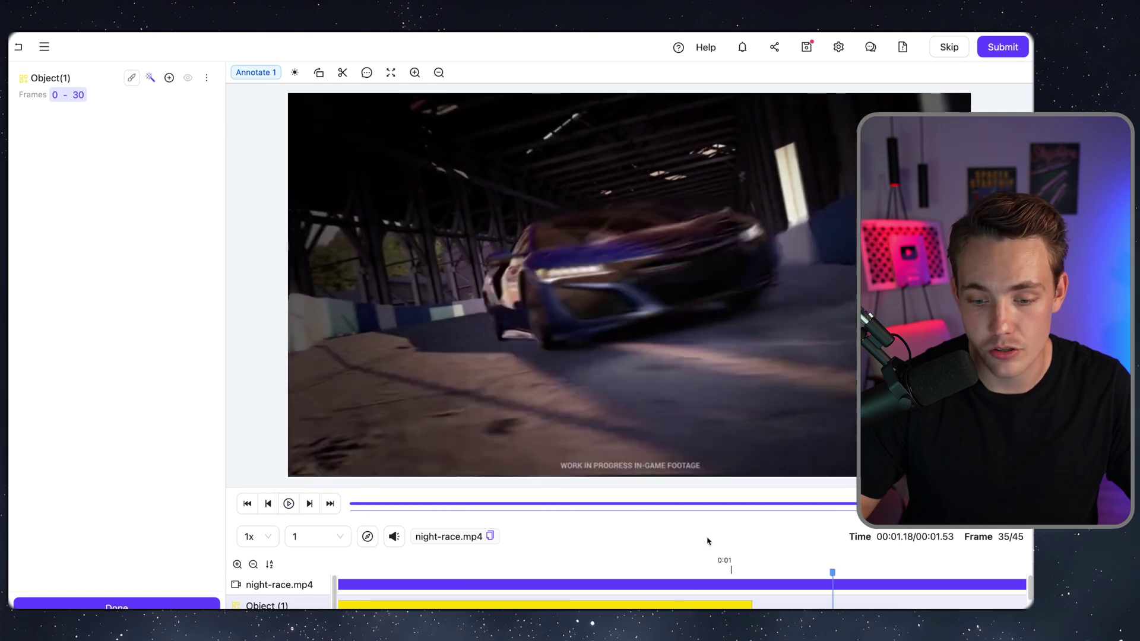
{"action": "mouse_move", "coordinate": [832, 572]}
{"action": "left_mouse_down"}
{"action": "mouse_move", "coordinate": [565, 551]}
{"action": "mouse_move", "coordinate": [695, 556]}
{"action": "mouse_move", "coordinate": [667, 552]}
{"action": "mouse_move", "coordinate": [462, 550]}
{"action": "mouse_move", "coordinate": [518, 552]}
{"action": "mouse_move", "coordinate": [412, 565]}
{"action": "mouse_move", "coordinate": [472, 567]}
{"action": "left_mouse_up"}
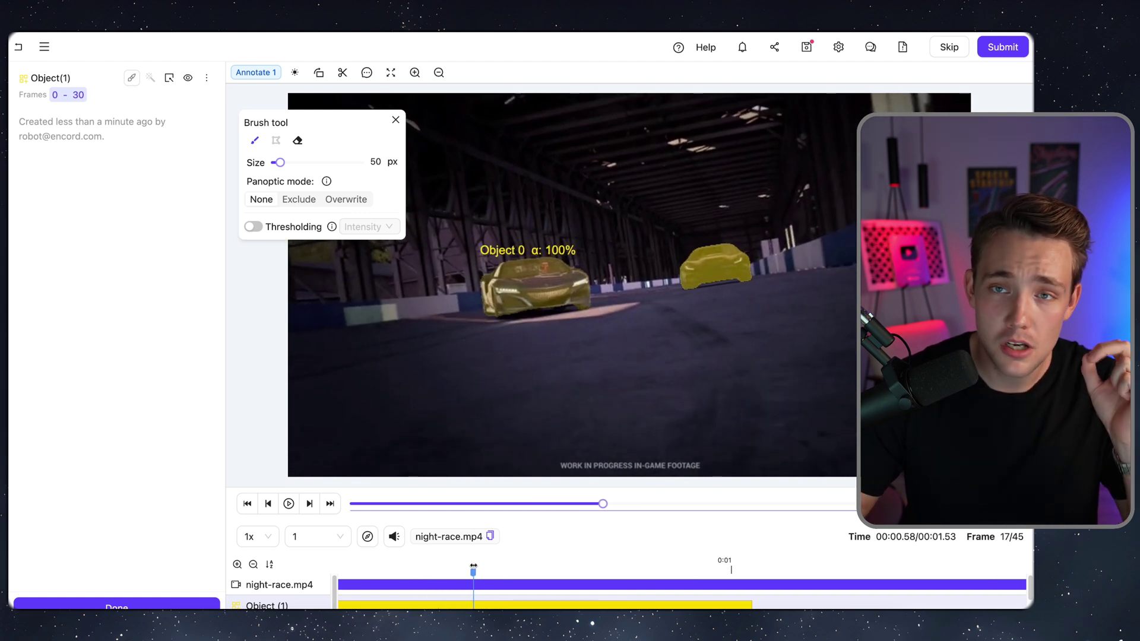
{"action": "left_click_drag", "start_coordinate": [472, 568], "coordinate": [636, 580]}
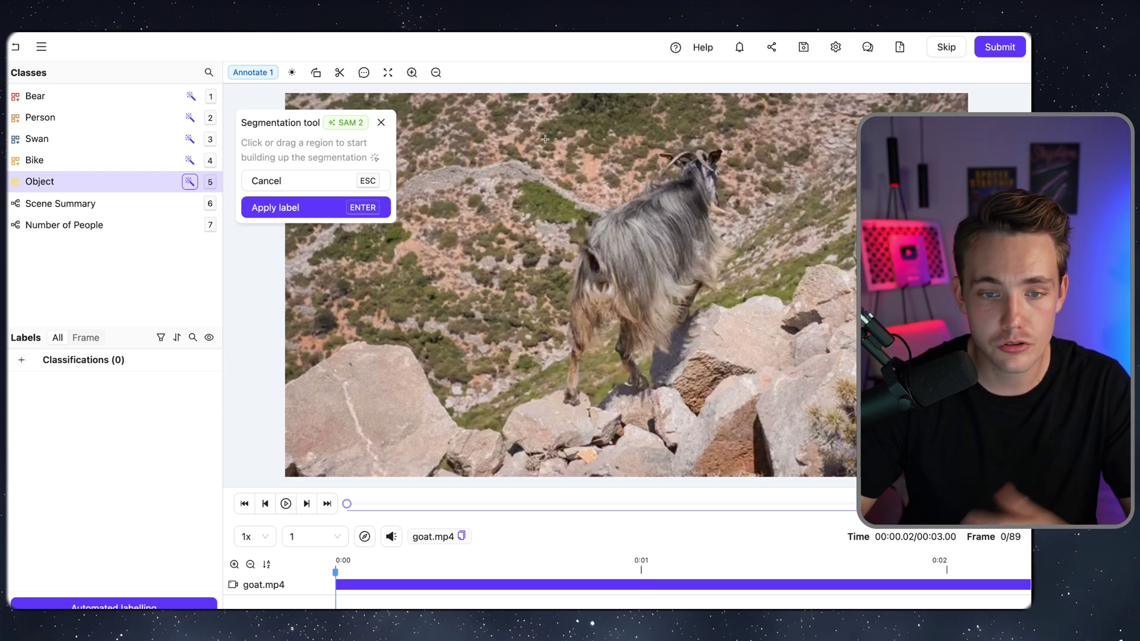
- Box the goat with SAM 2, include its head, exclude background by chest and horn, save as Object 0
{"action": "mouse_move", "coordinate": [543, 134]}
{"action": "left_mouse_down"}
{"action": "mouse_move", "coordinate": [842, 422]}
{"action": "mouse_move", "coordinate": [752, 417]}
{"action": "left_mouse_up"}
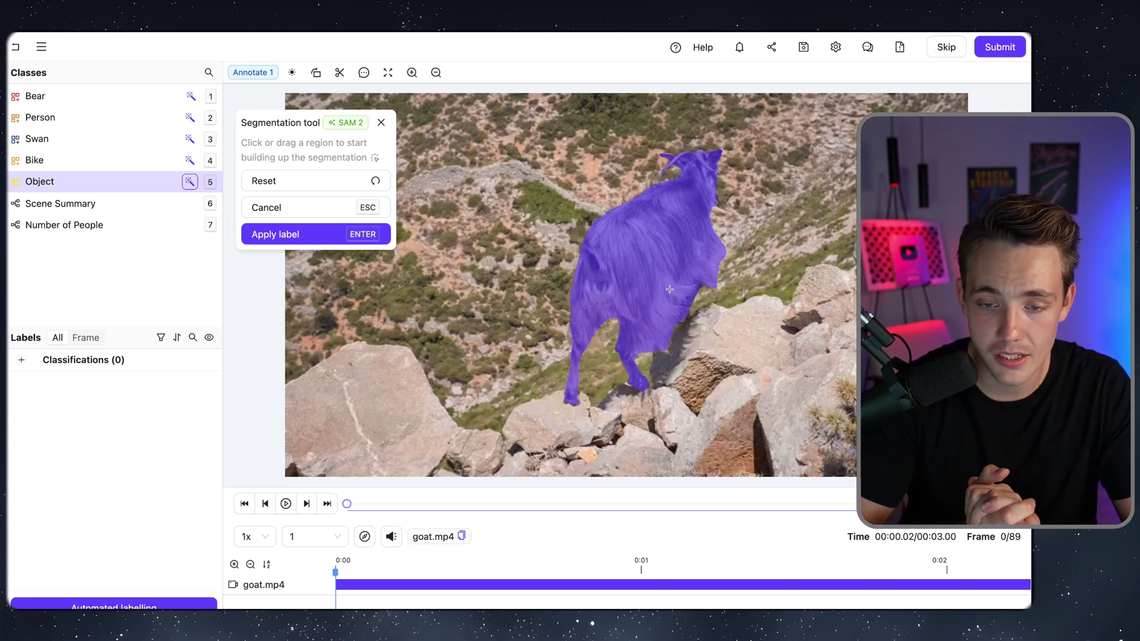
{"action": "left_click", "coordinate": [714, 283]}
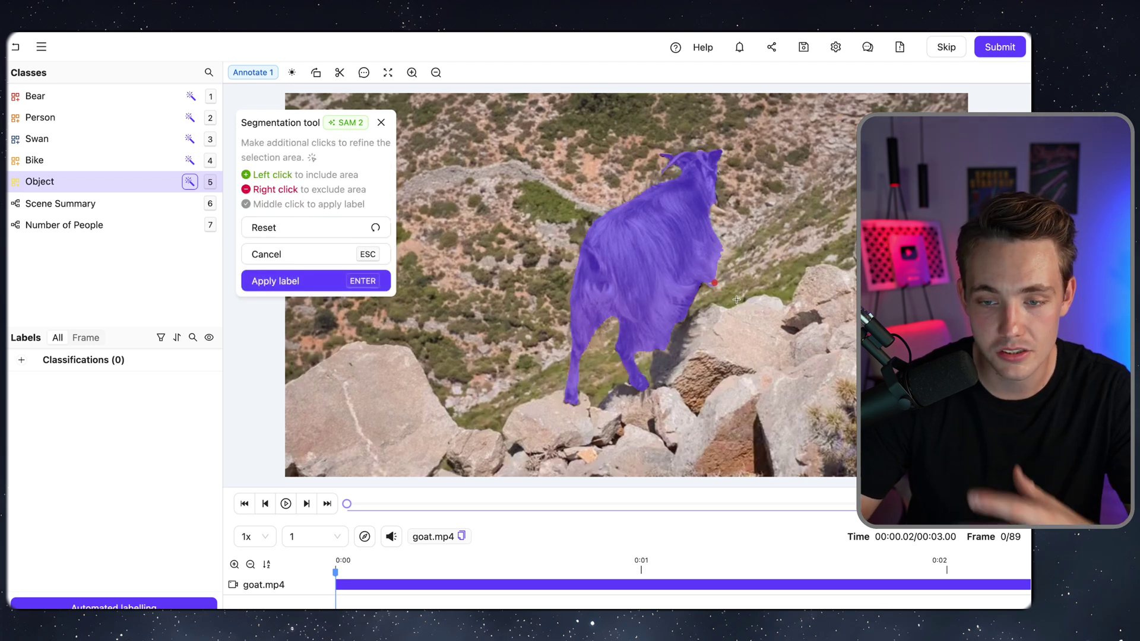
{"action": "left_click", "coordinate": [700, 152]}
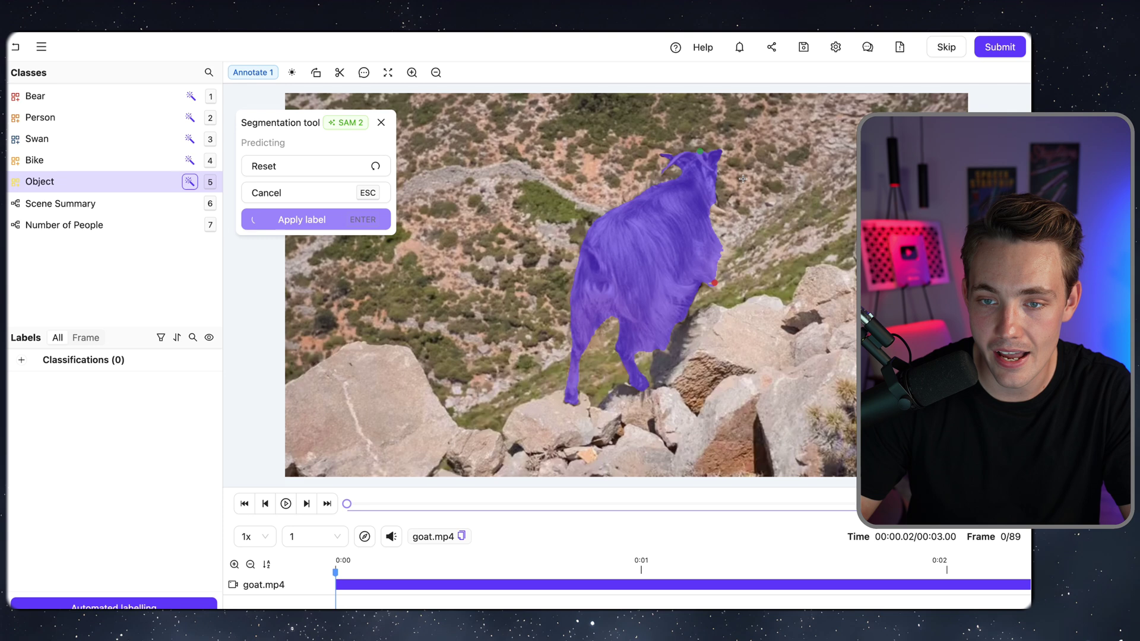
{"action": "scroll", "coordinate": [703, 166], "scroll_direction": "up", "scroll_amount": 5}
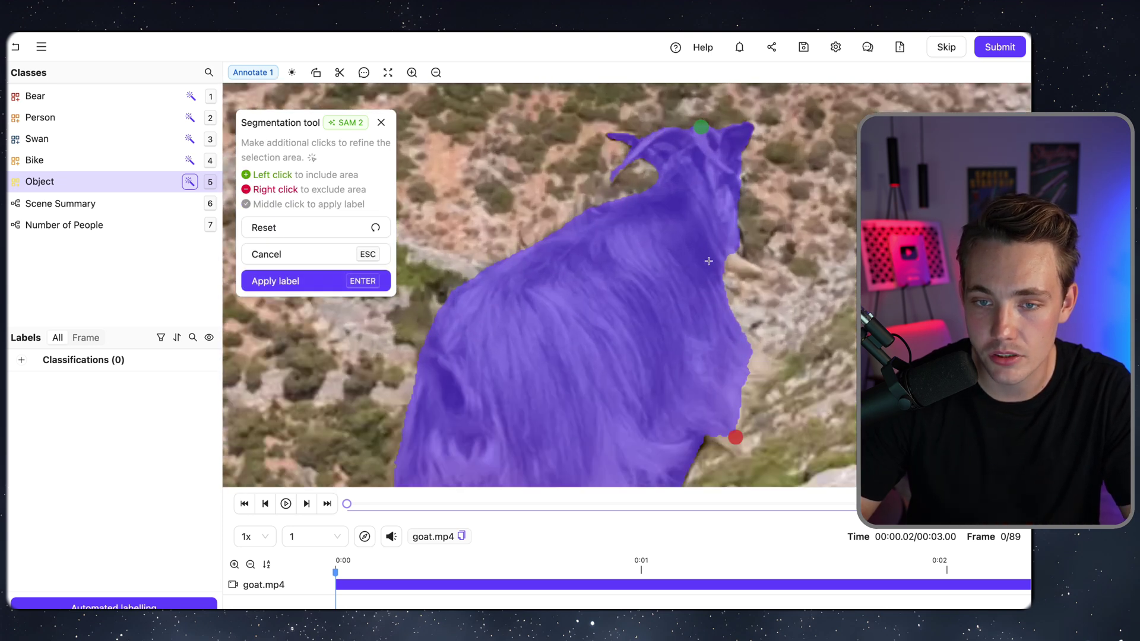
{"action": "scroll", "coordinate": [708, 261], "scroll_direction": "up", "scroll_amount": 3}
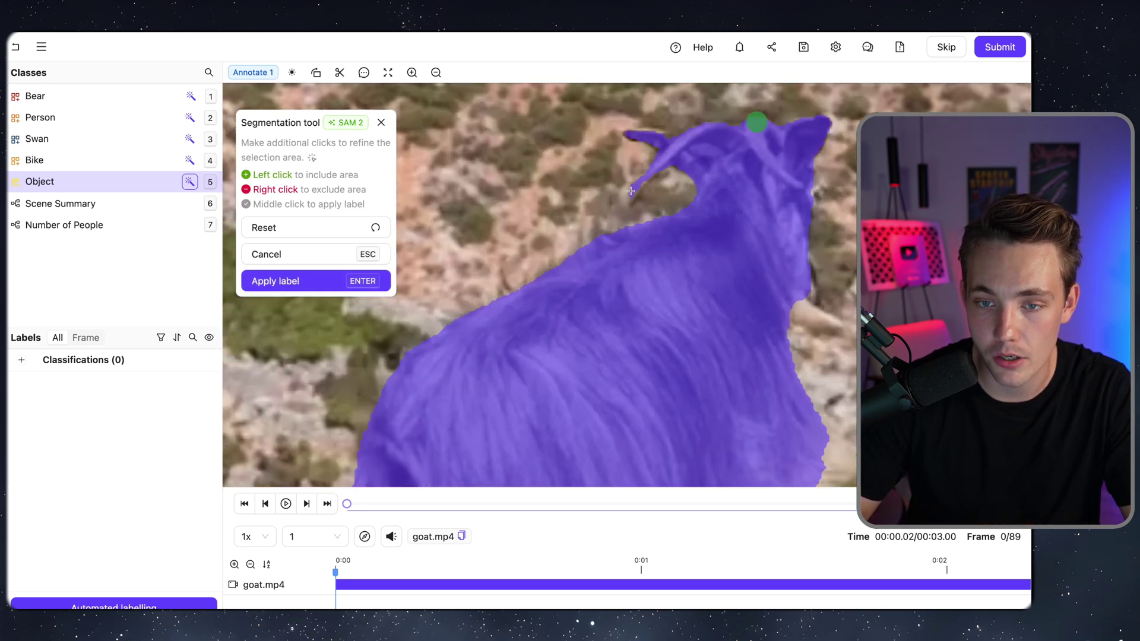
{"action": "right_click", "coordinate": [638, 186]}
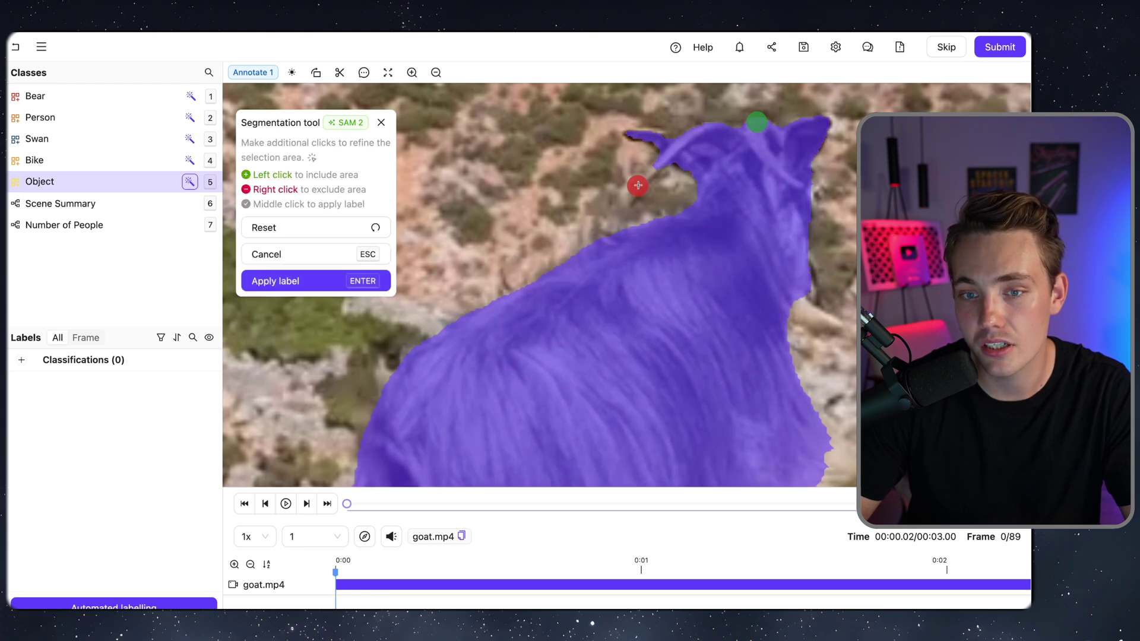
{"action": "scroll", "coordinate": [647, 149], "scroll_direction": "down", "scroll_amount": 3}
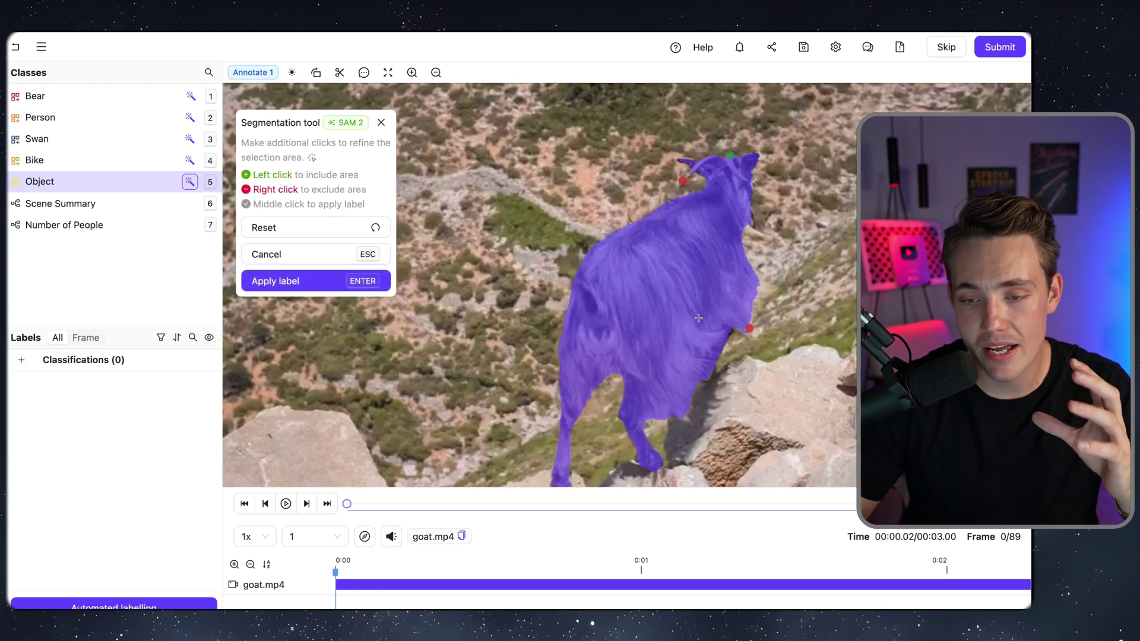
{"action": "left_click", "coordinate": [297, 281]}
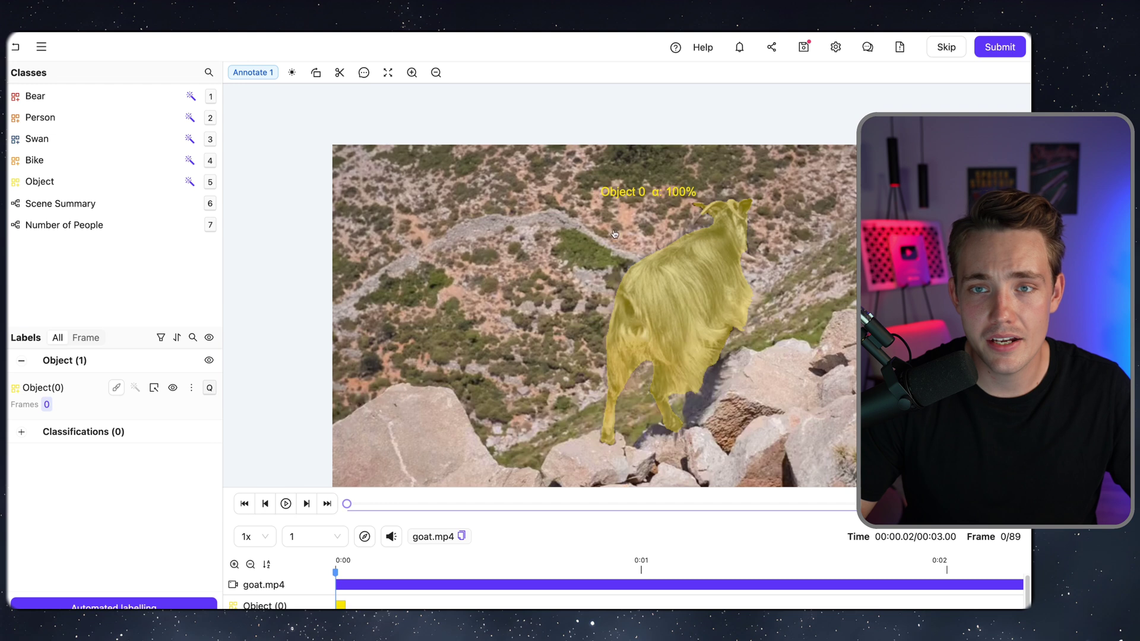
- Track the goat's Object 0 mask and review it back at frame 15
{"action": "left_click", "coordinate": [655, 280]}
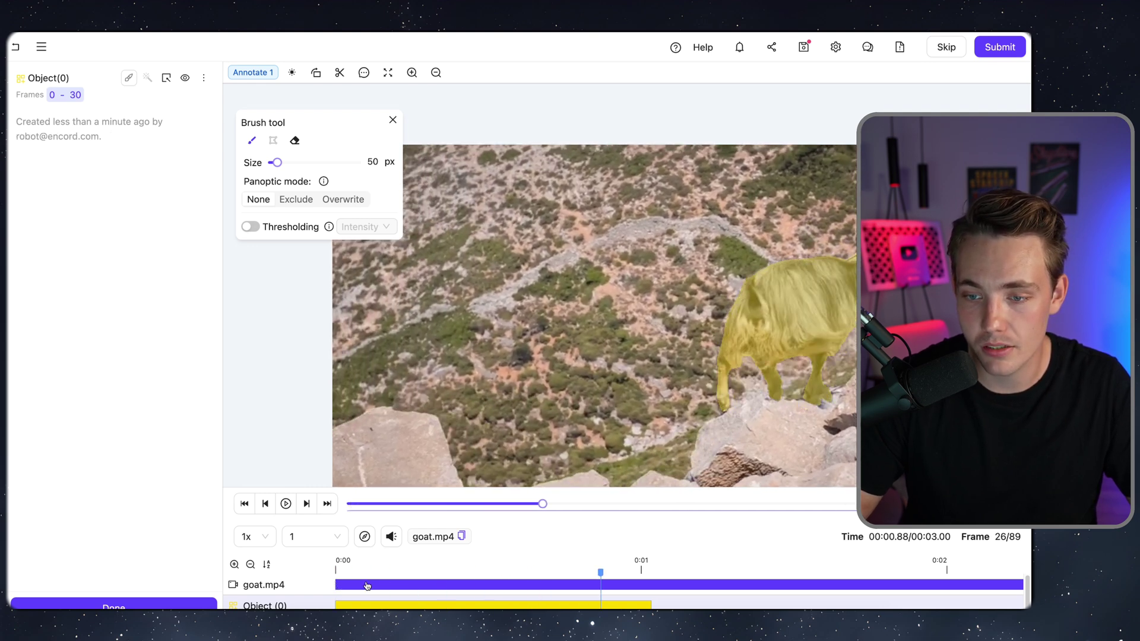
{"action": "left_click_drag", "start_coordinate": [598, 573], "coordinate": [481, 574]}
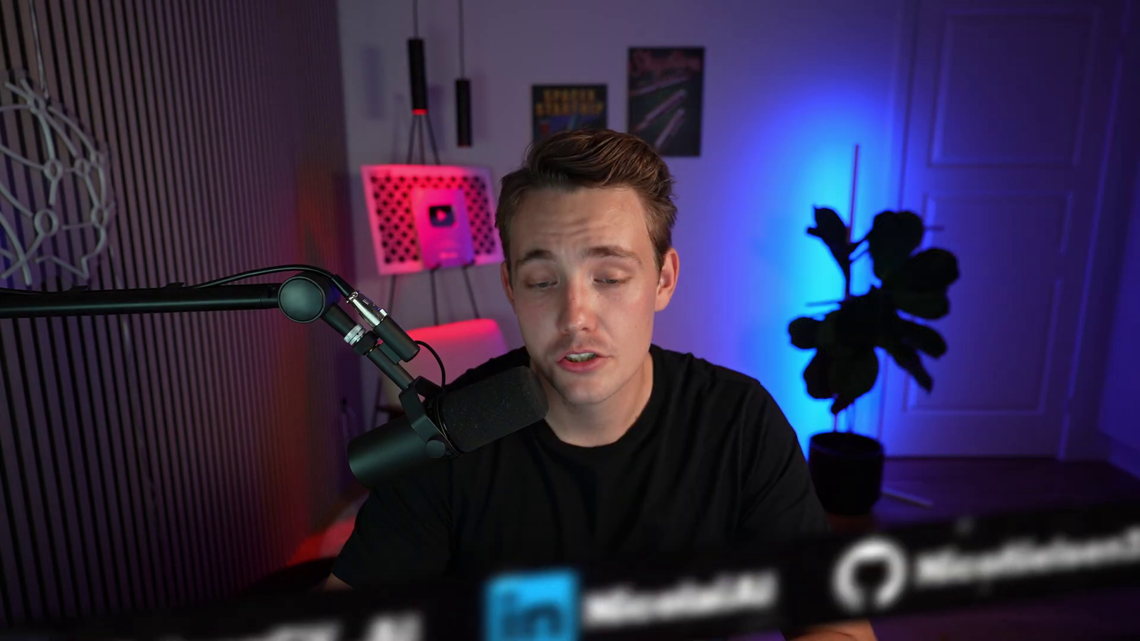